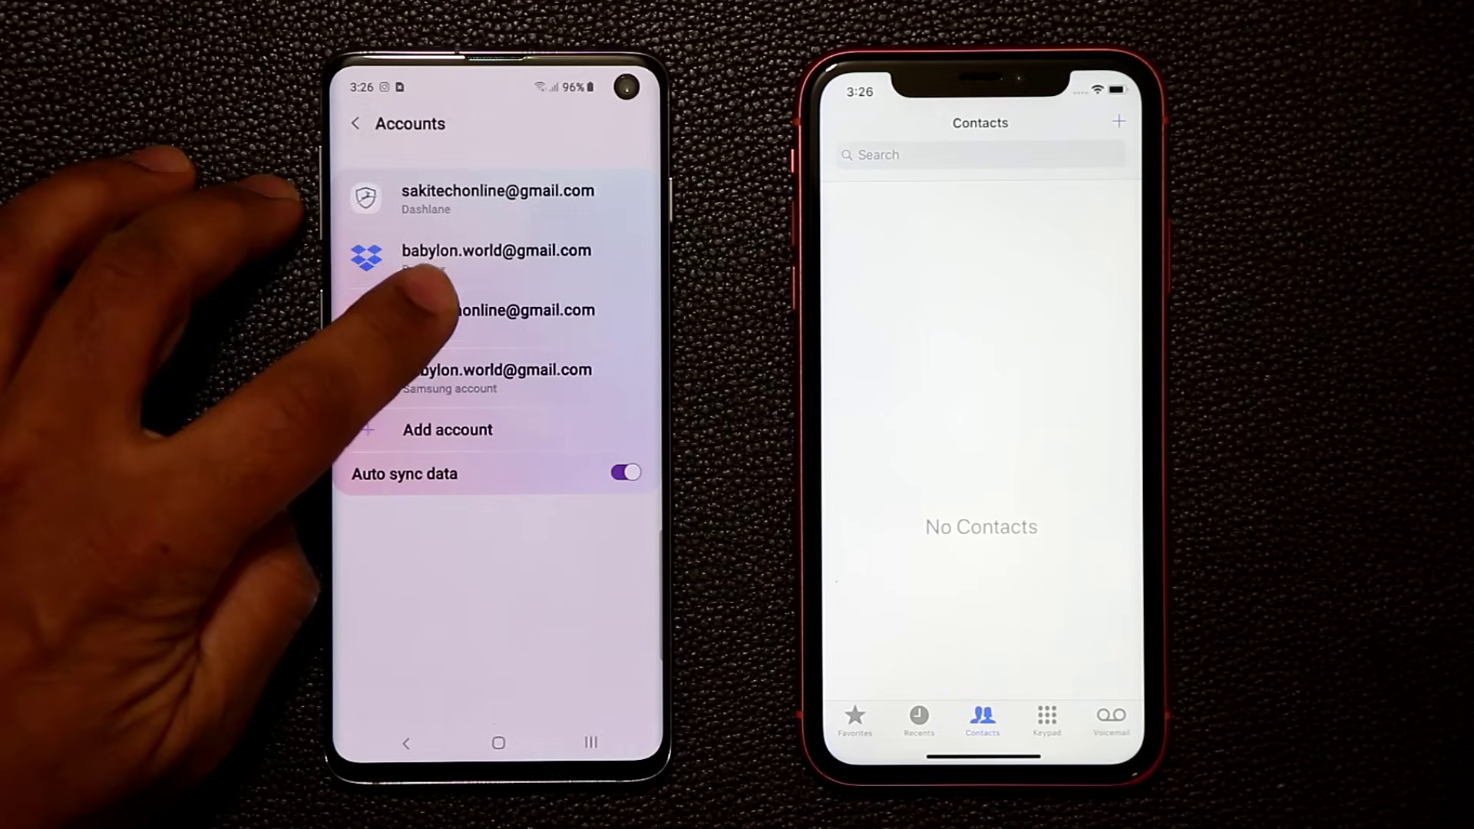
Show the Google account's sync options in Android Settings with Contacts syncing on
click(443, 302)
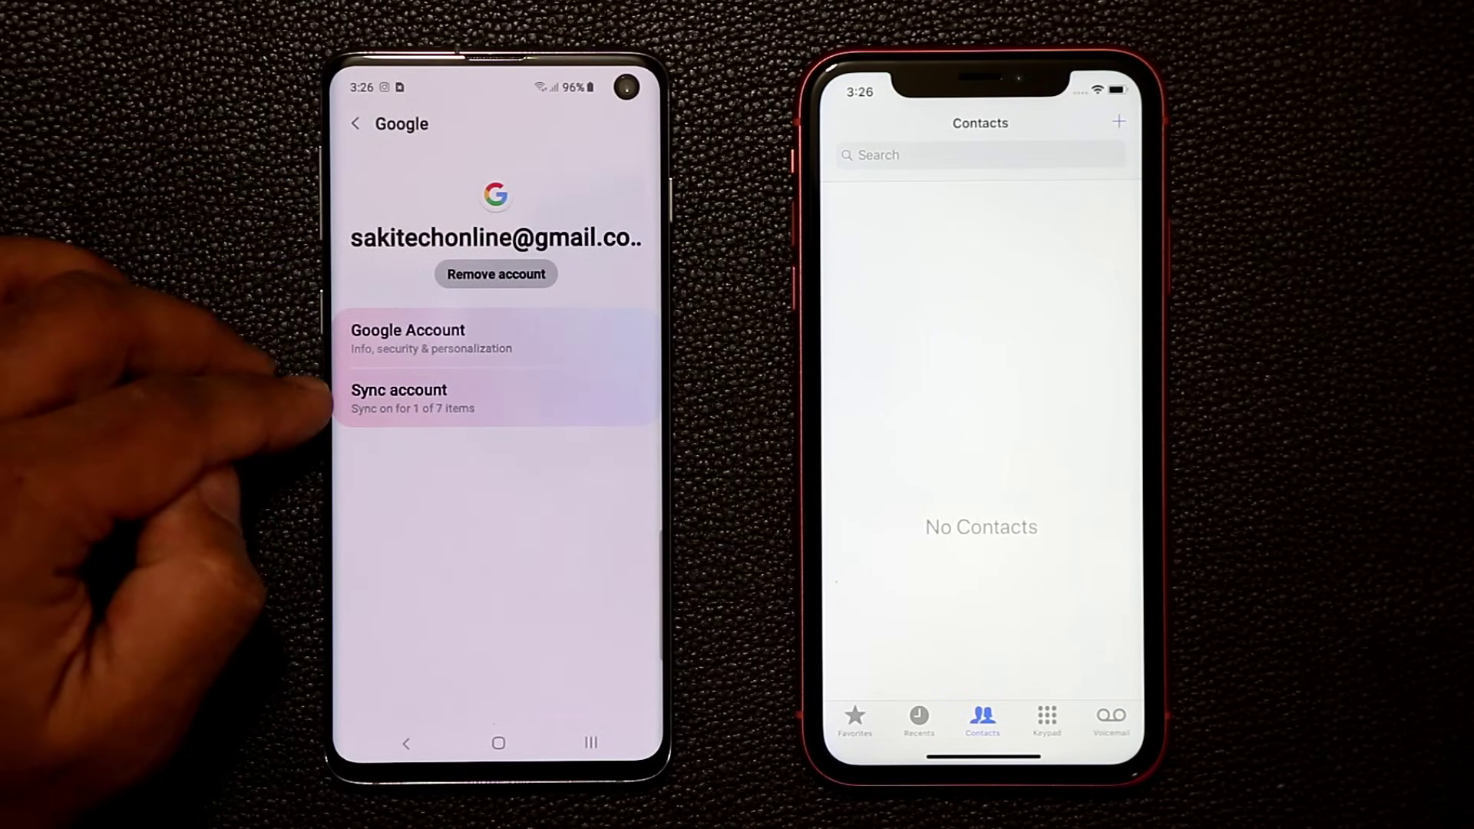
click(381, 394)
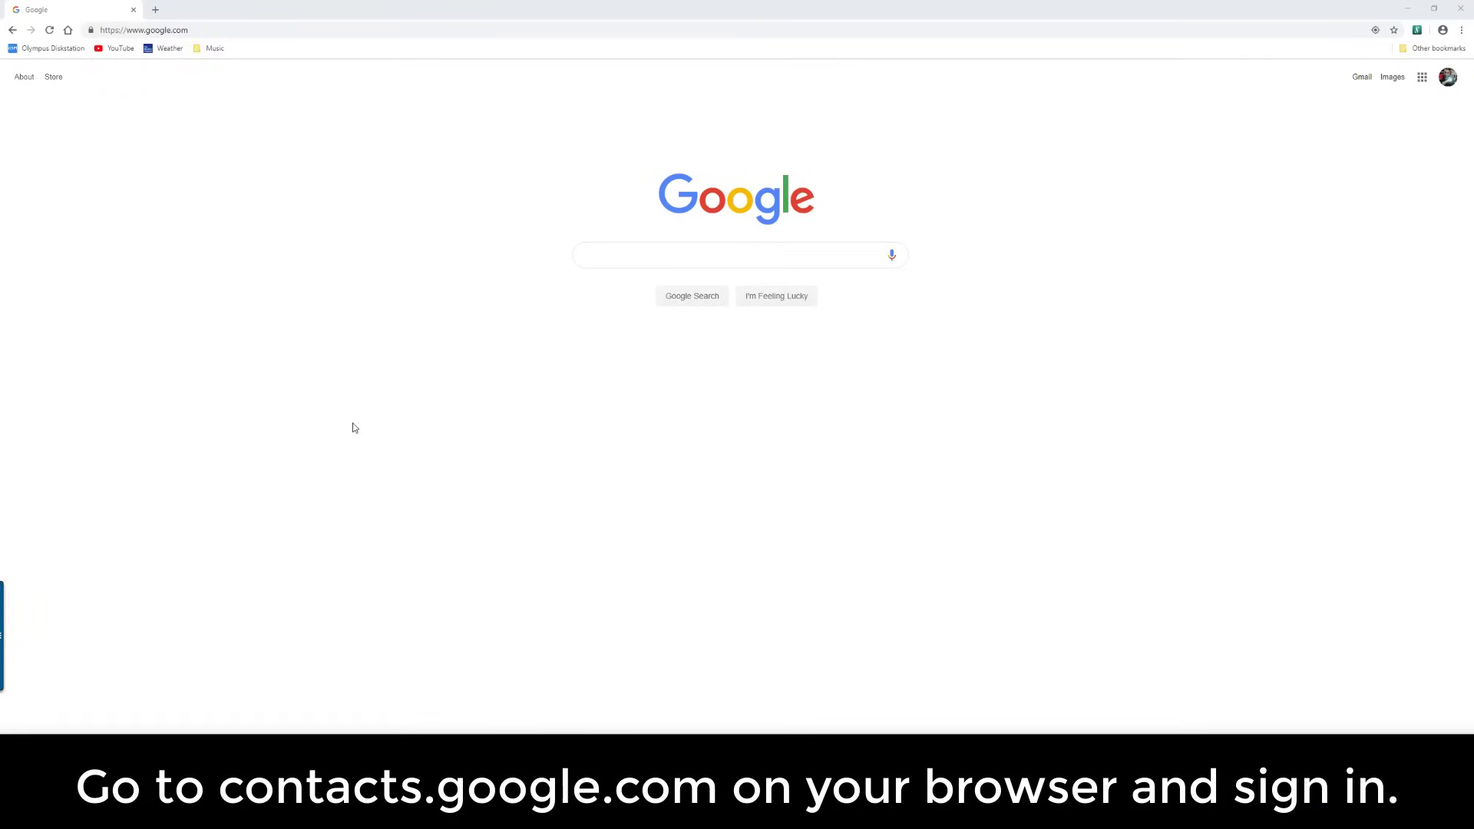
Go to contacts.google.com listing Altair, Ezio and Kenway
click(230, 30)
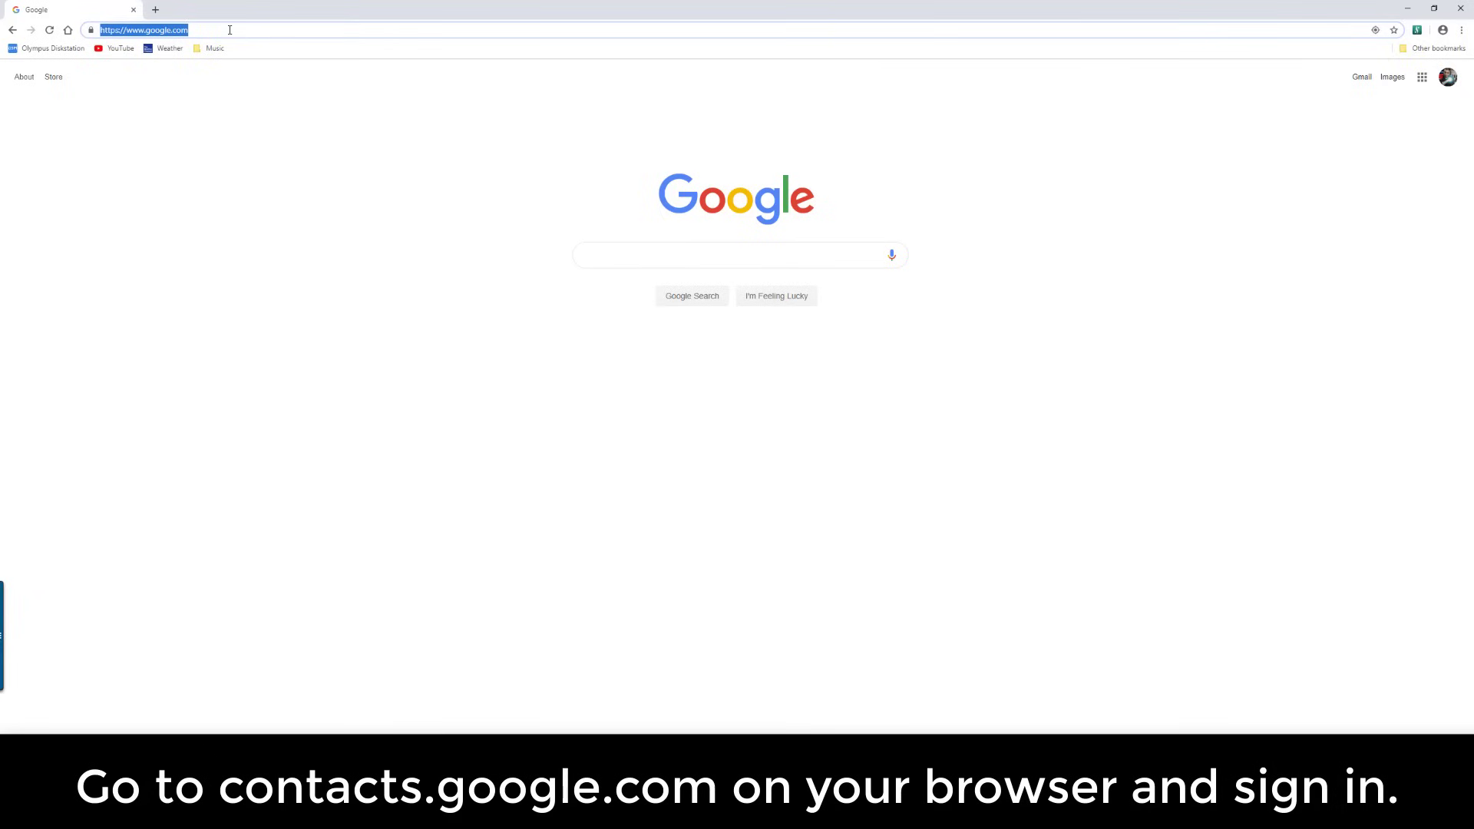
text(contacts)
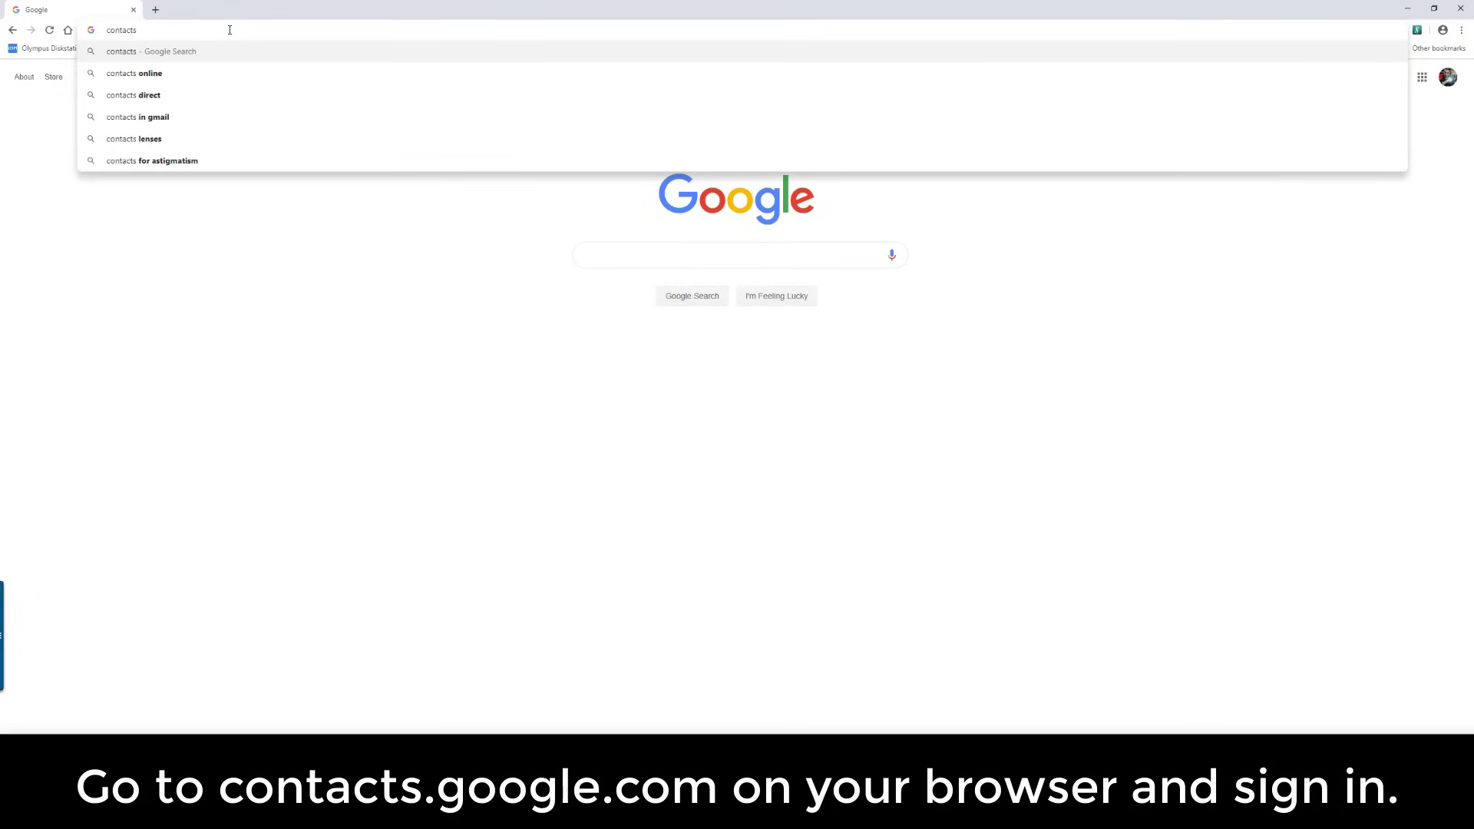
text(.google.co)
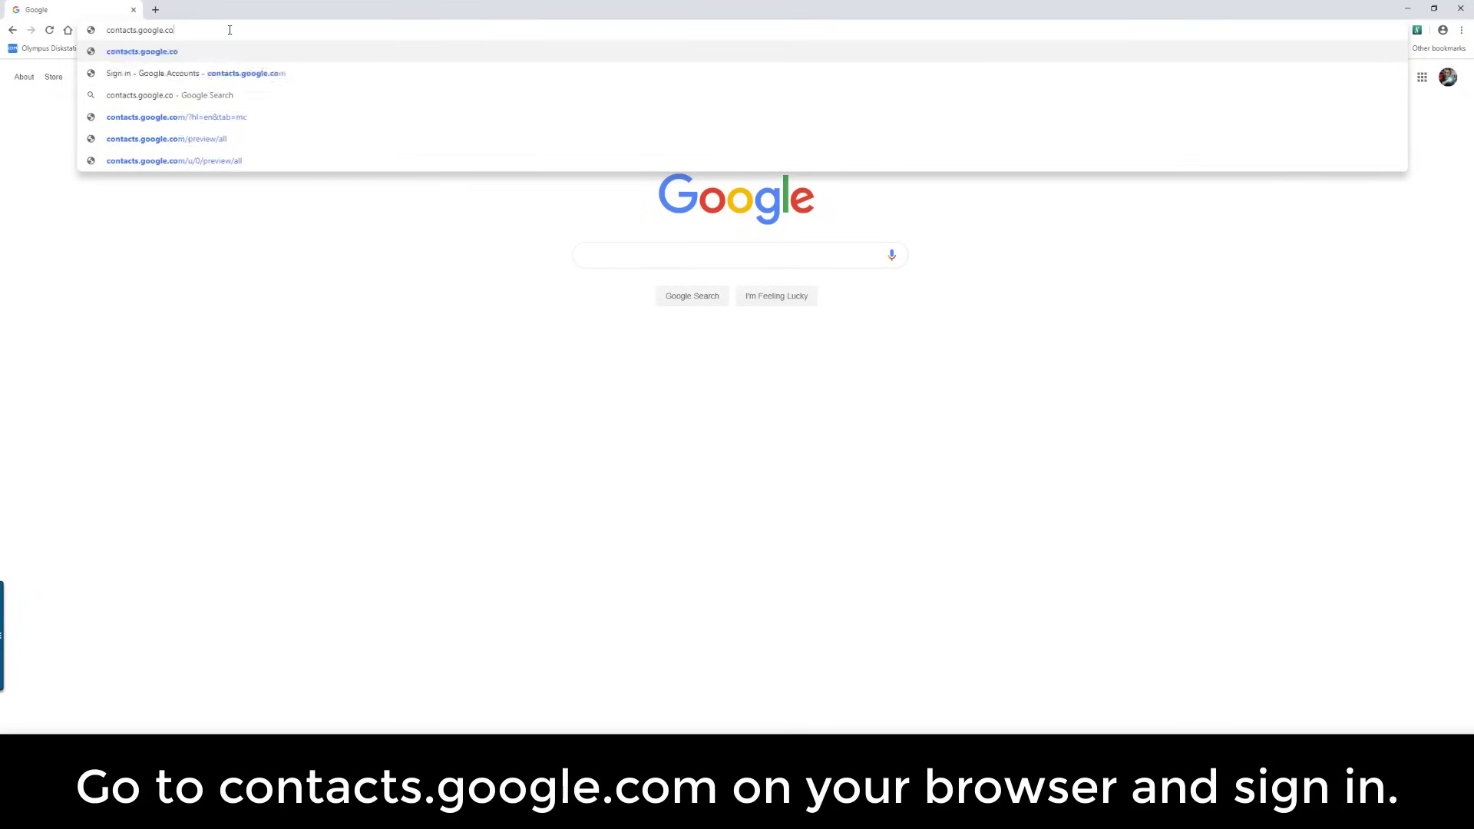
text(m)
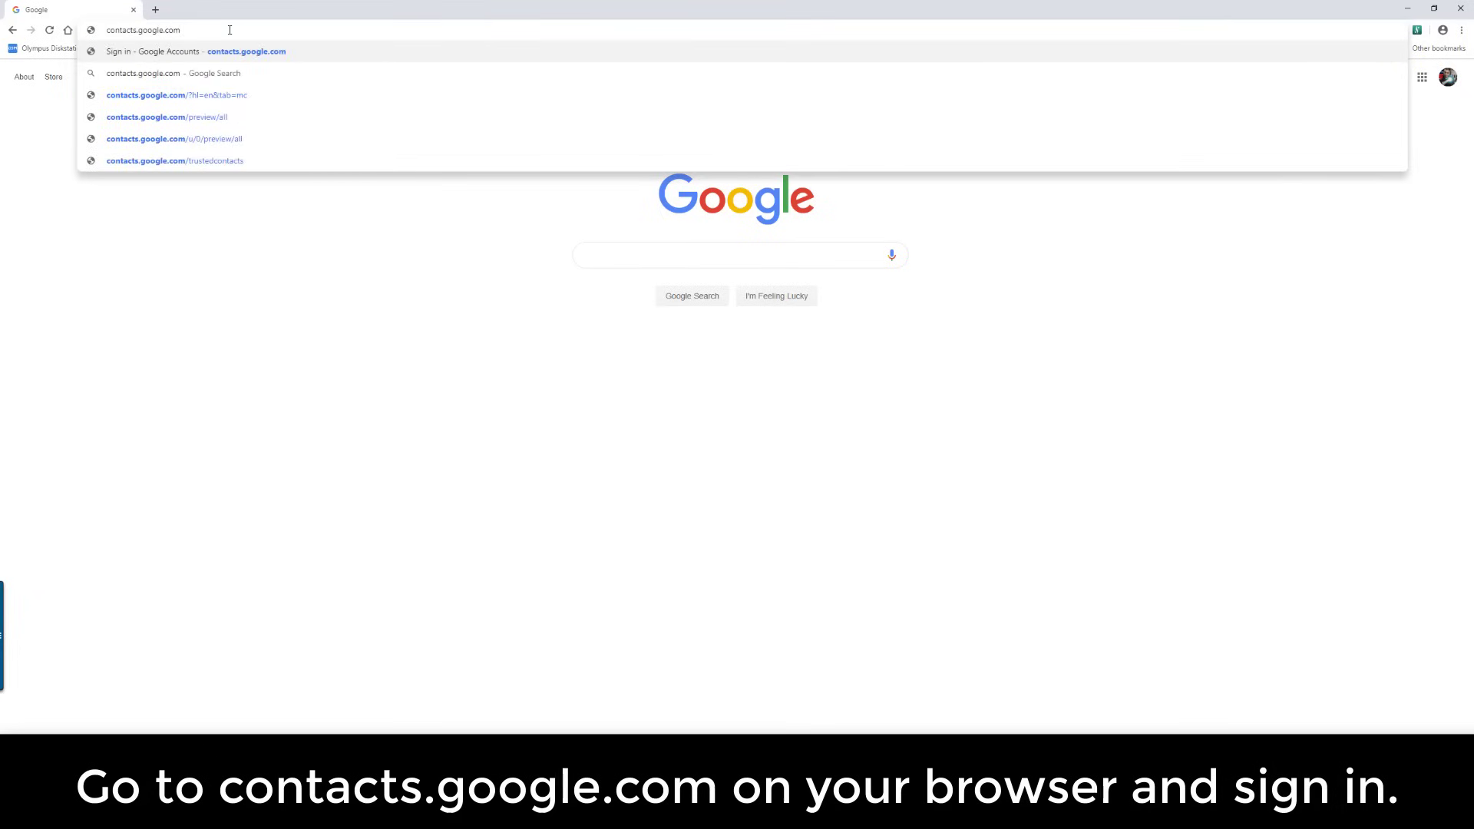
key(Return)
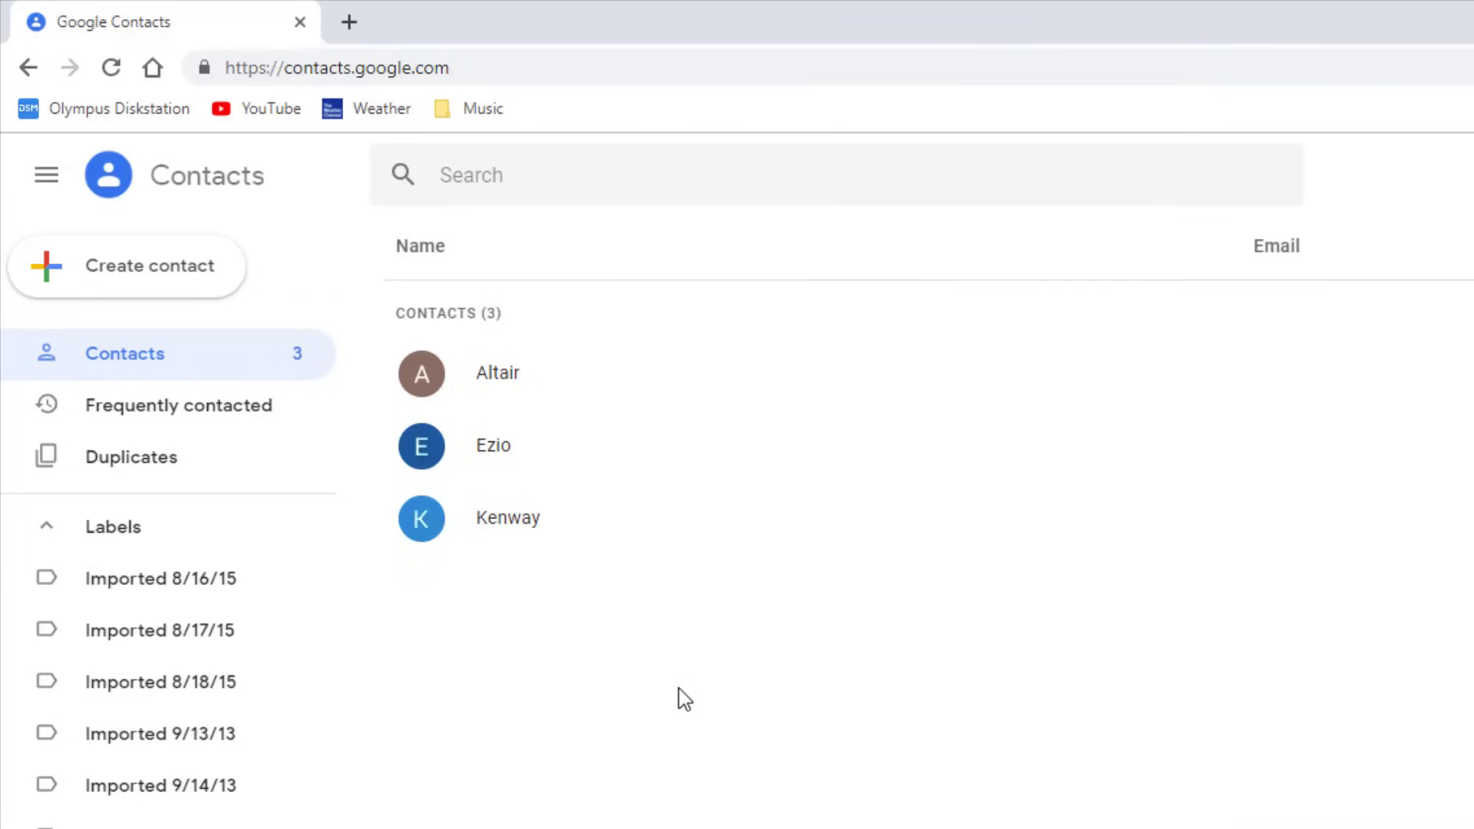
mouse_move(461, 374)
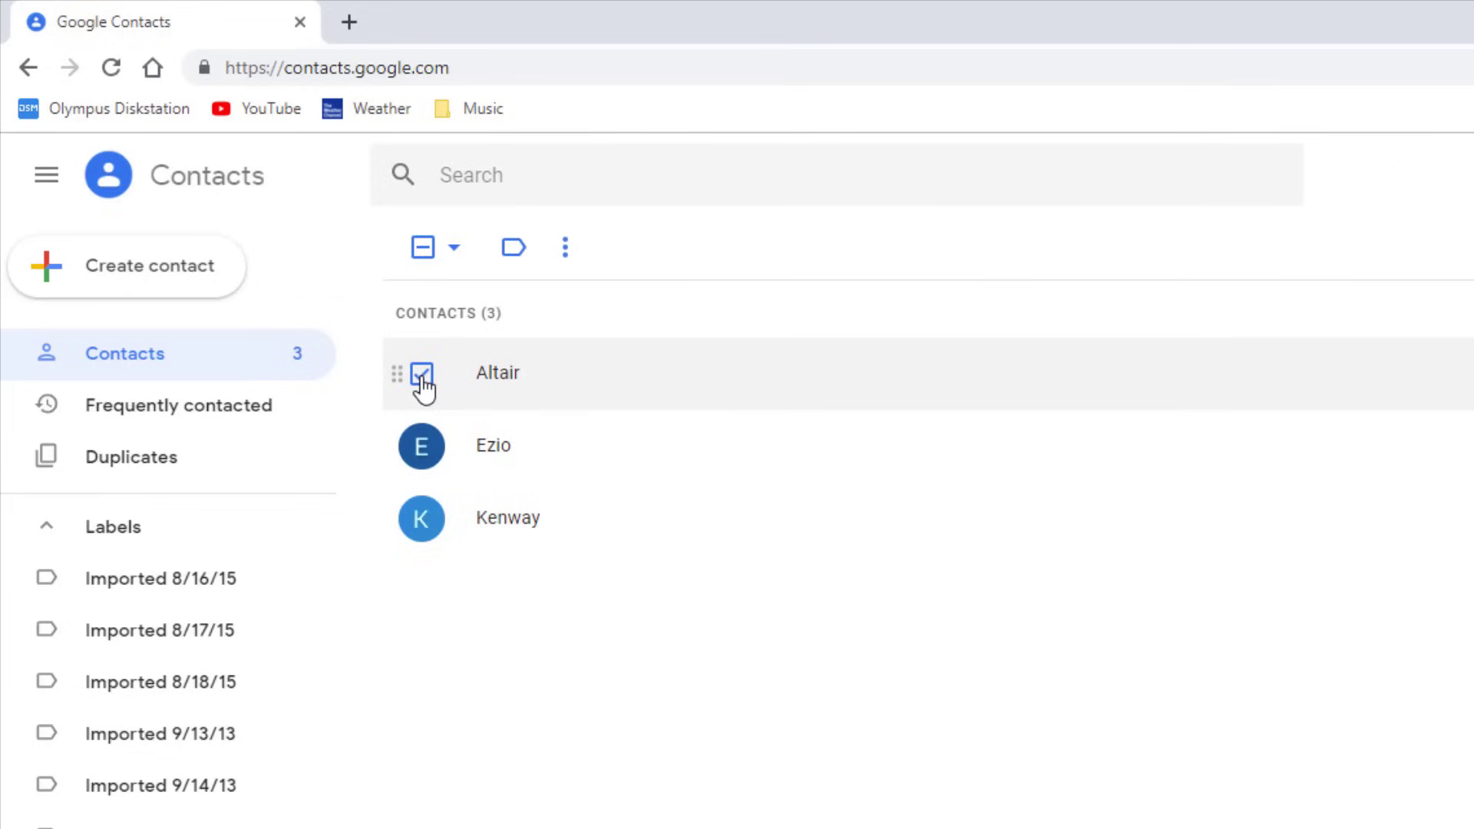
Use Selection actions > All so Altair, Ezio and Kenway are all checked
click(457, 253)
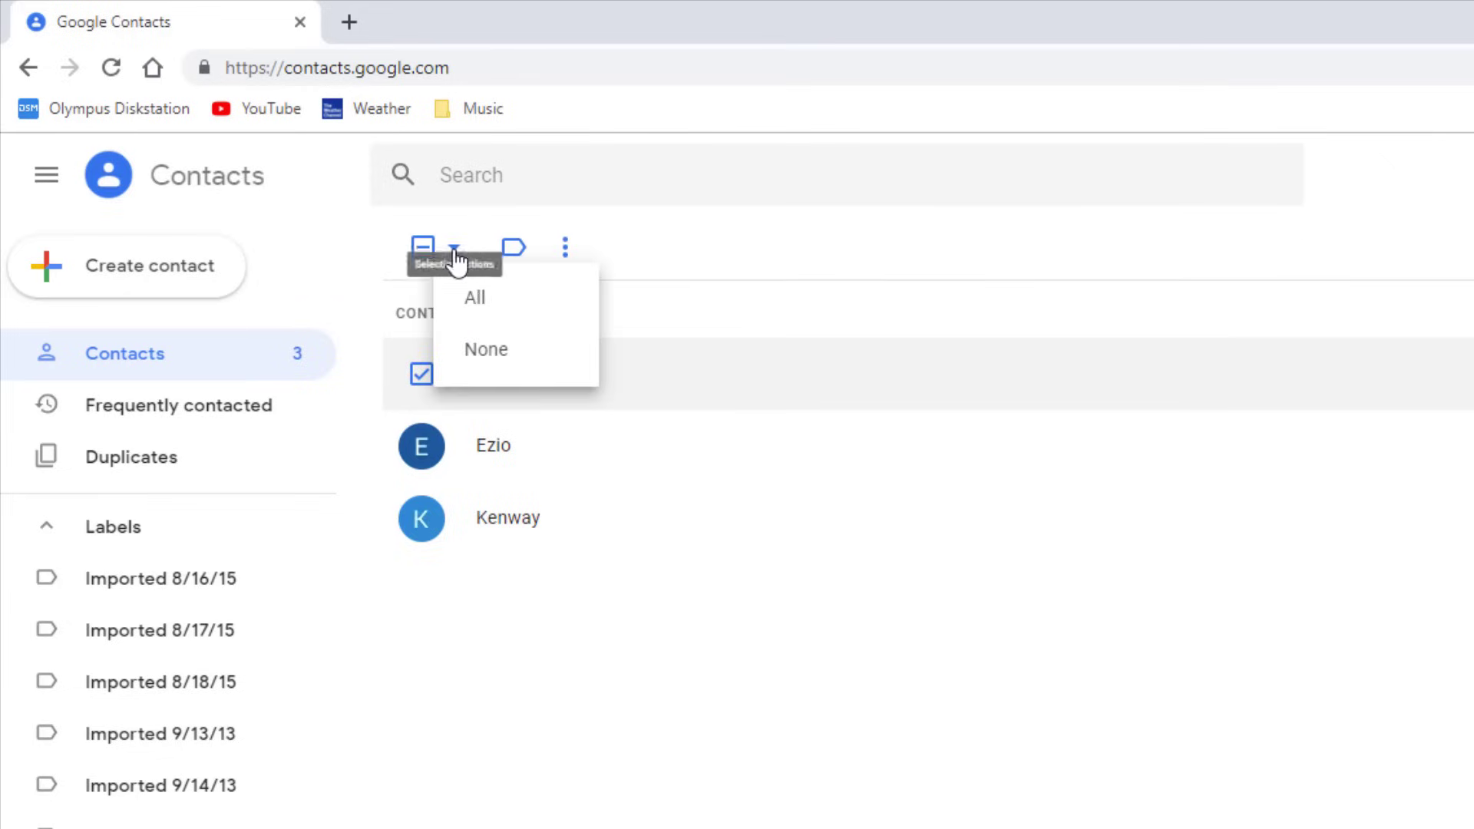
click(550, 309)
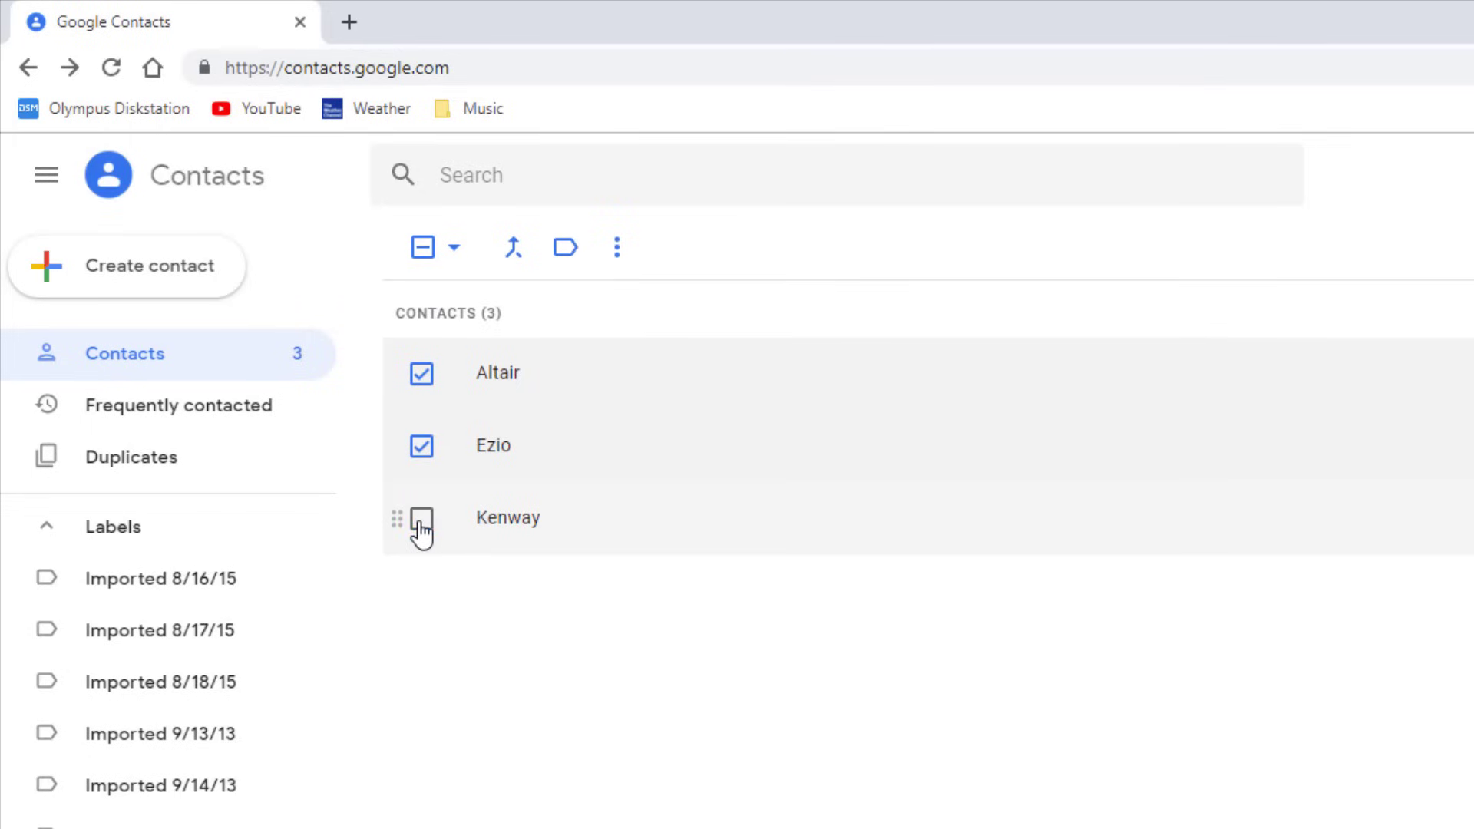
click(422, 446)
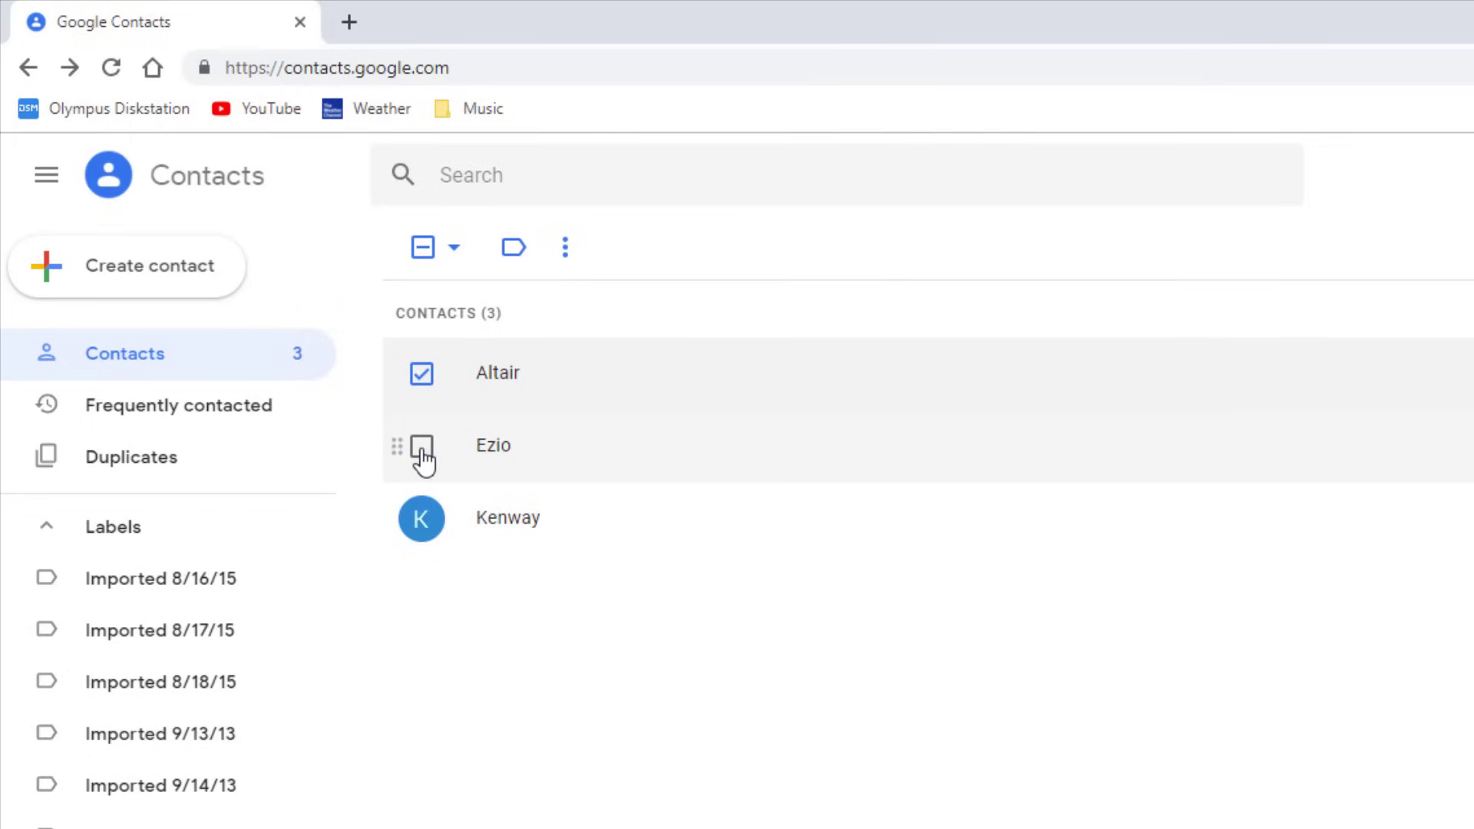
click(422, 530)
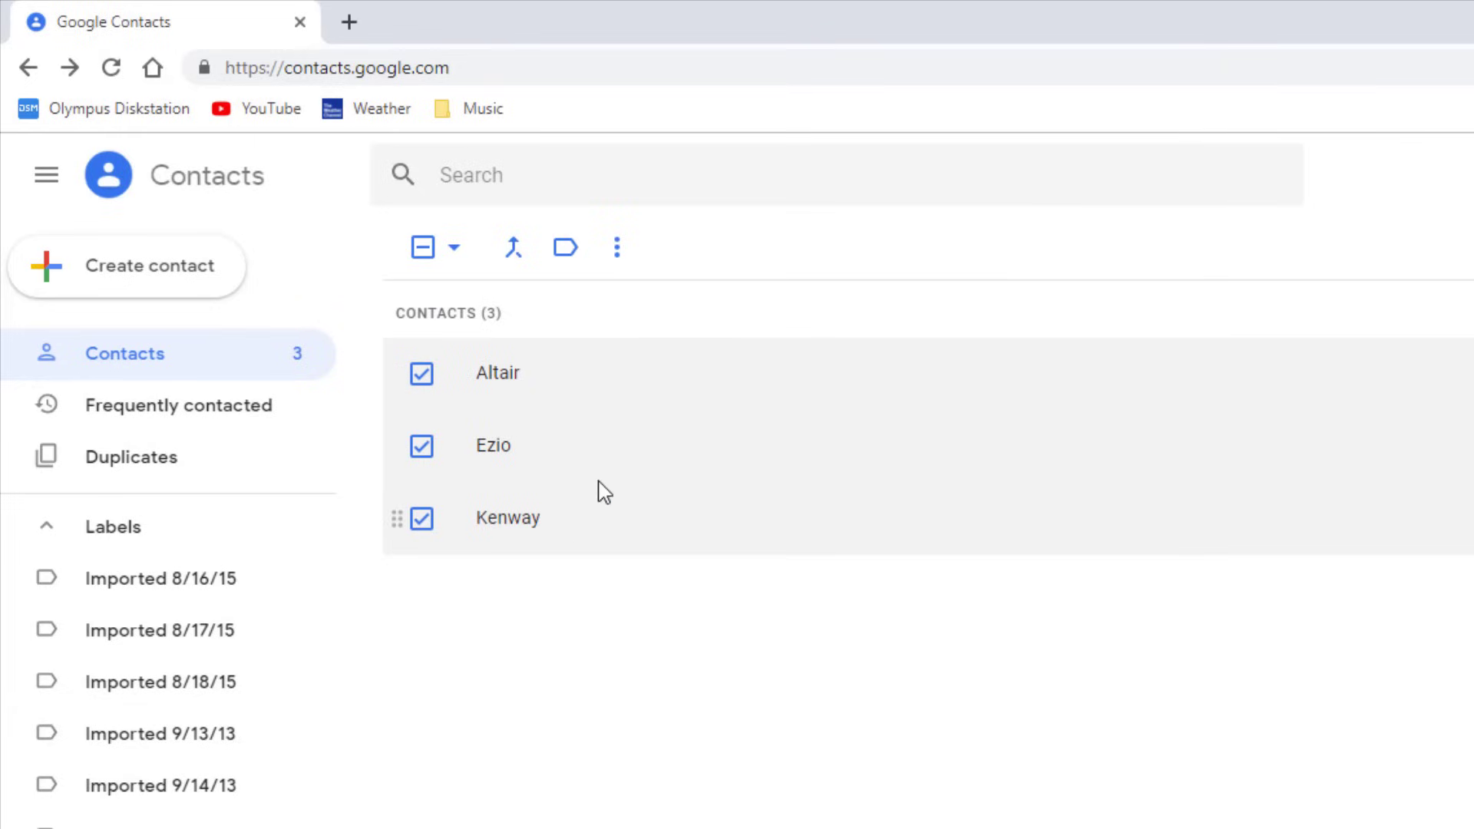
click(457, 248)
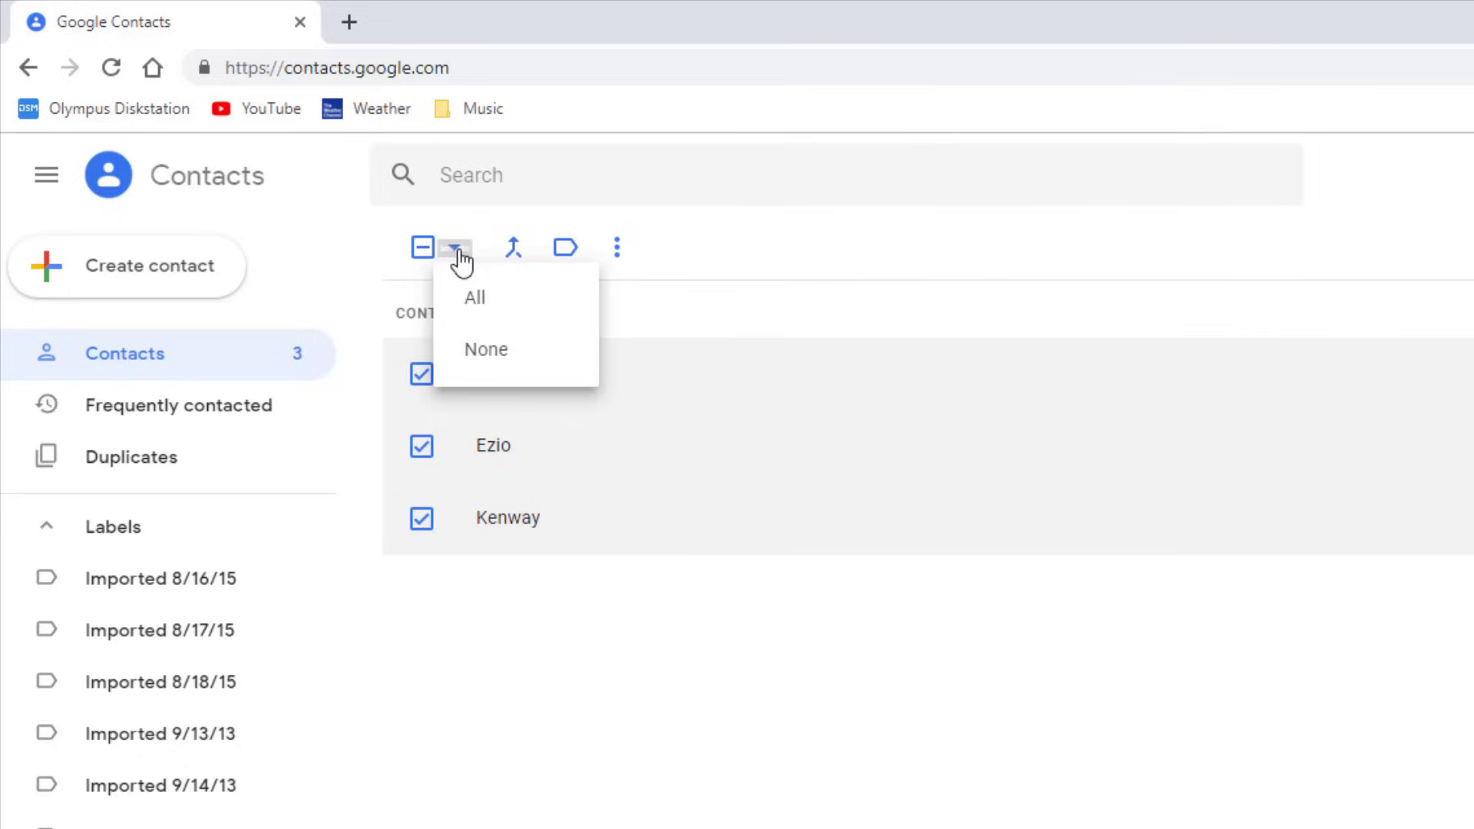
click(470, 299)
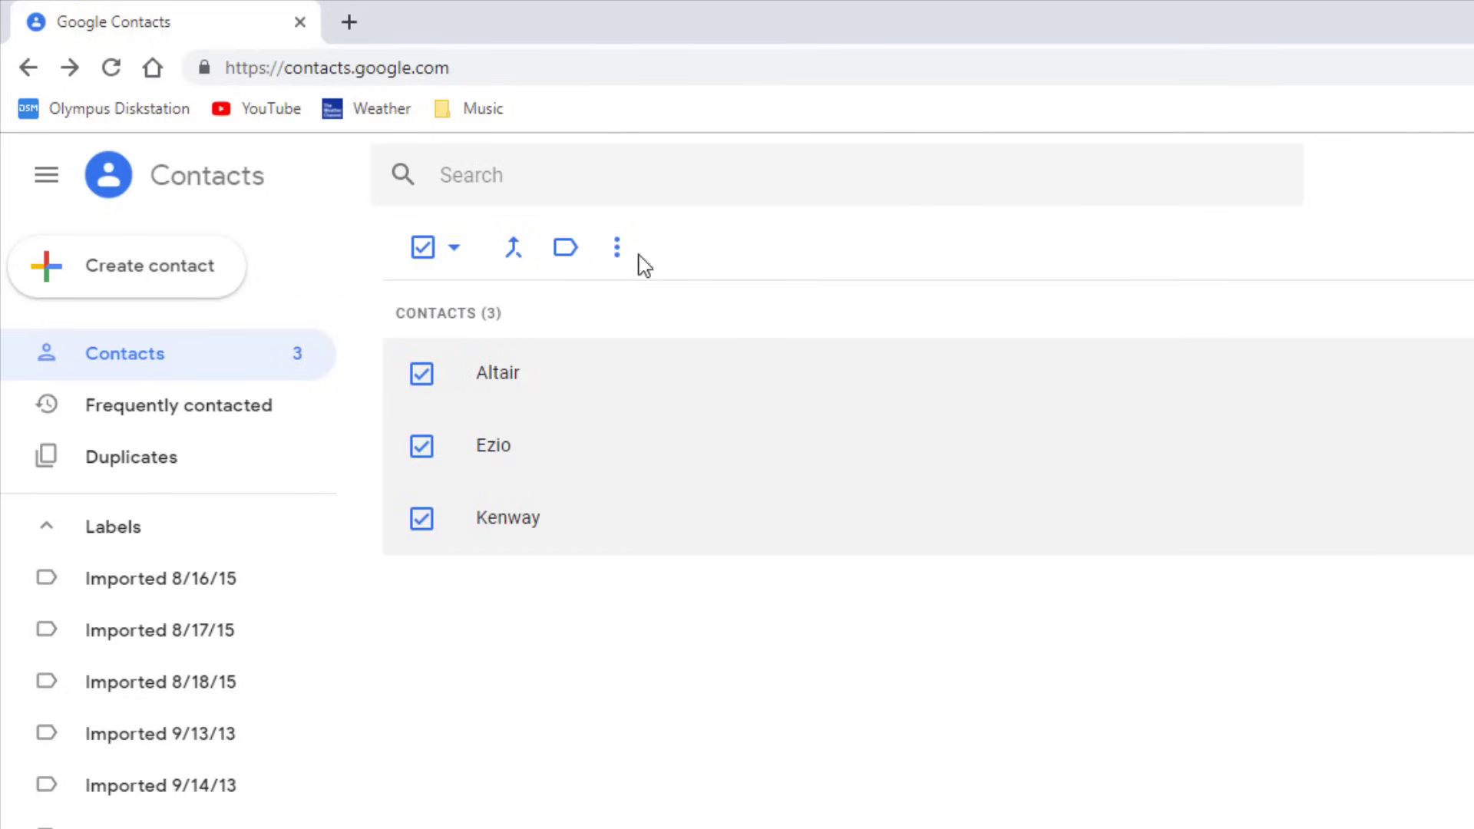
Export the selected contacts as a vCard (for iOS Contacts), saving contacts.vcf to Downloads
click(619, 256)
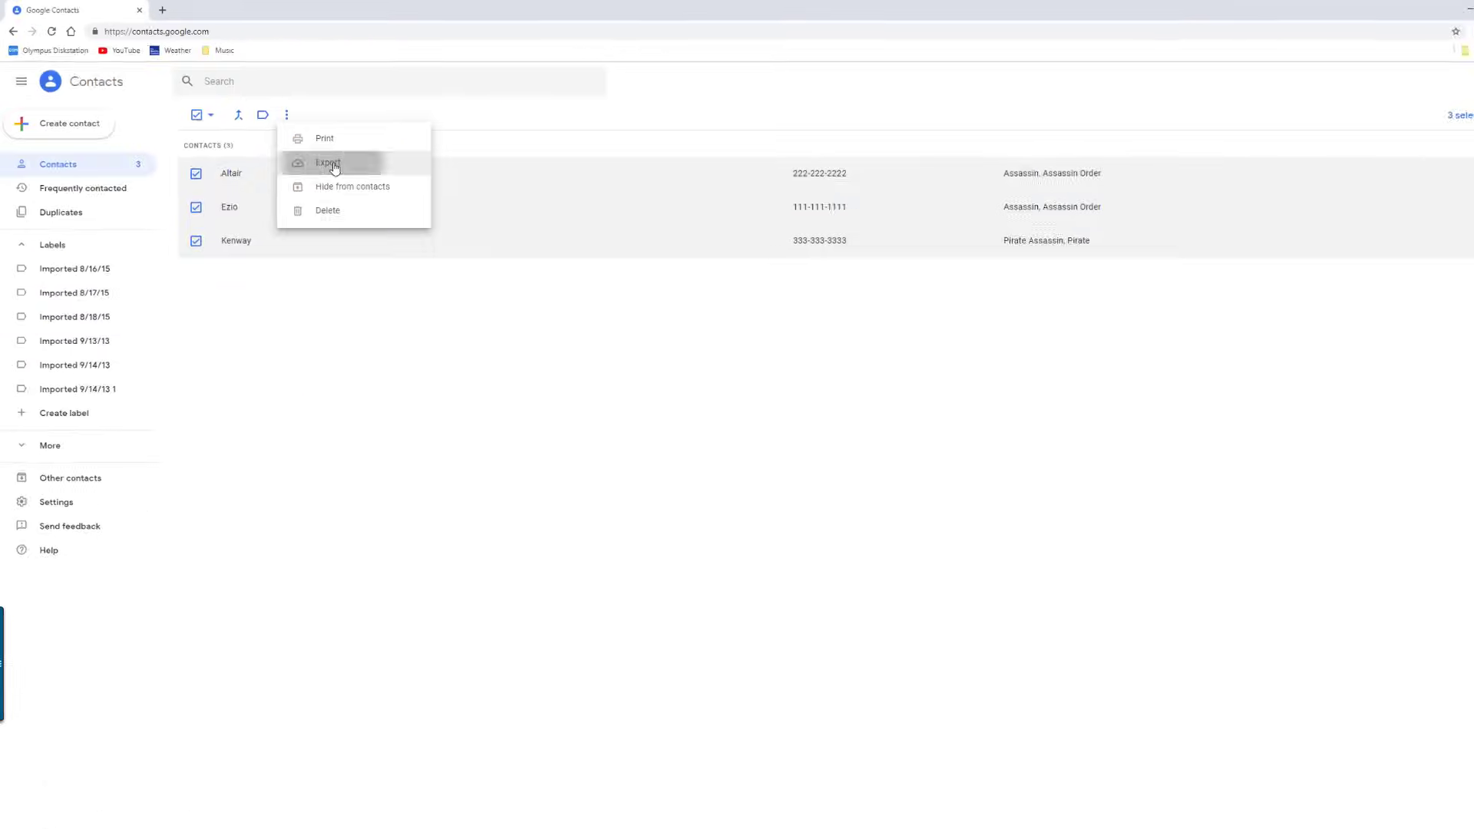
click(325, 172)
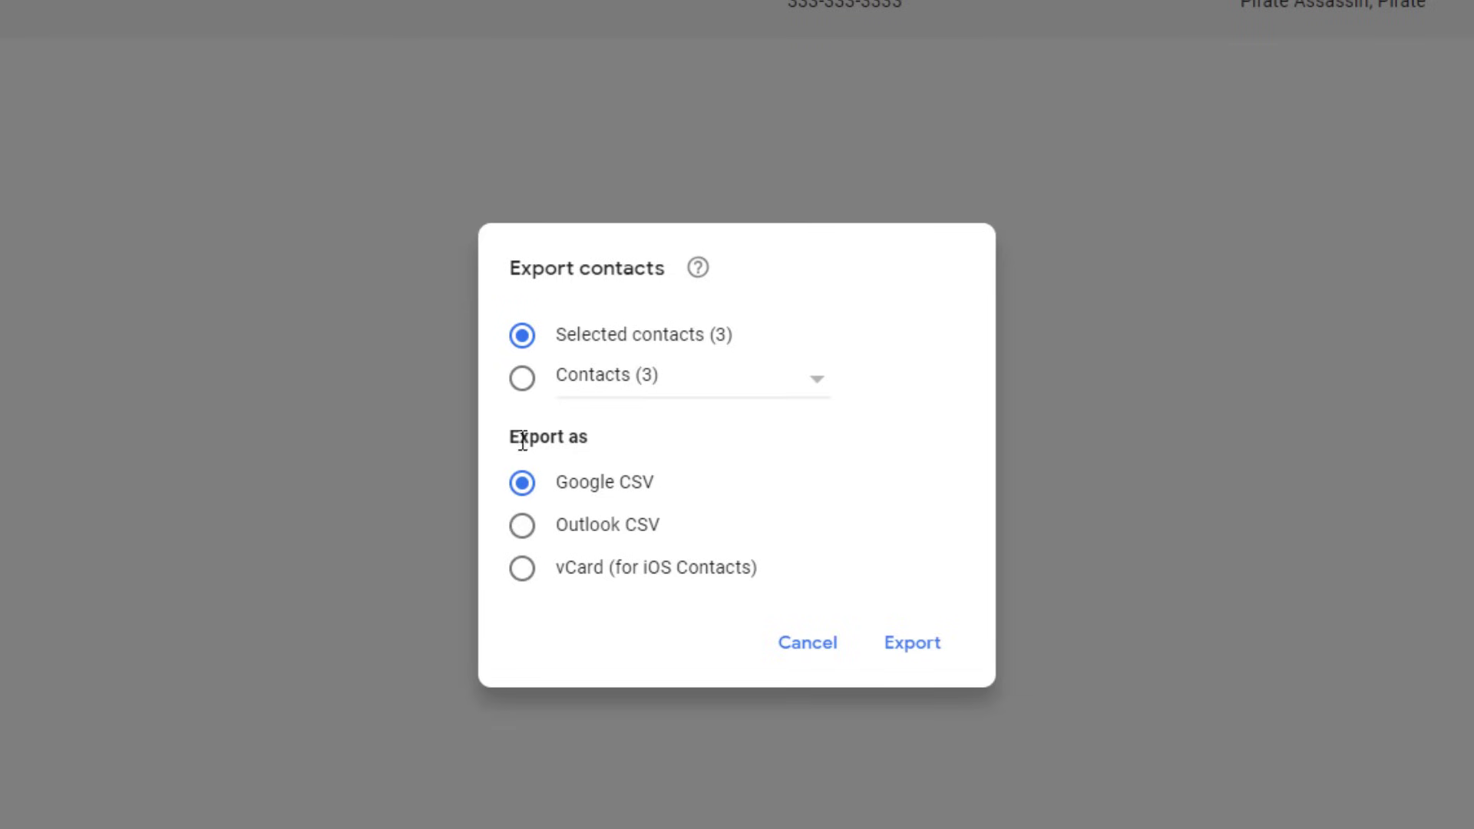
drag(508, 446, 599, 447)
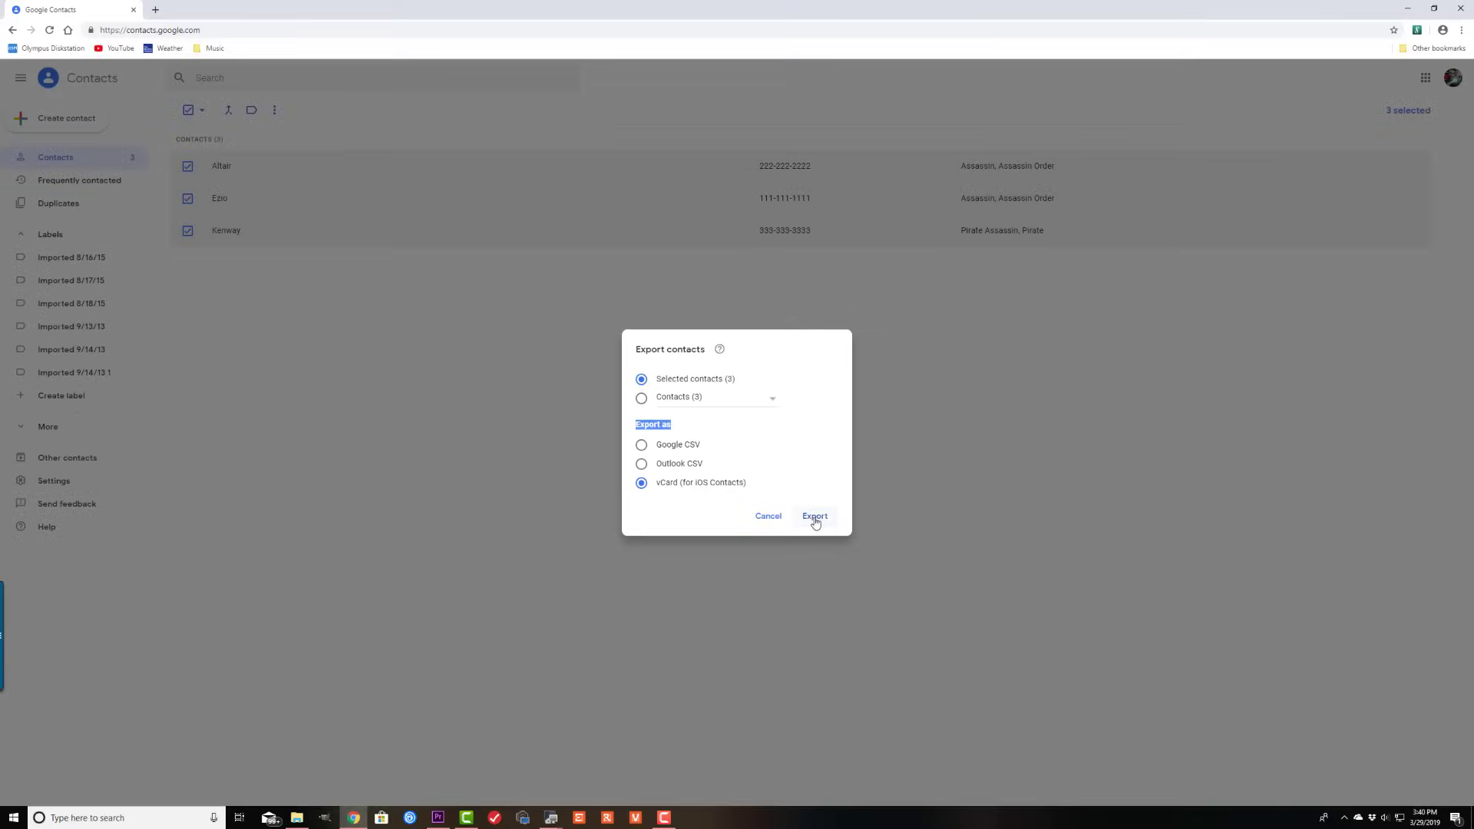
click(814, 518)
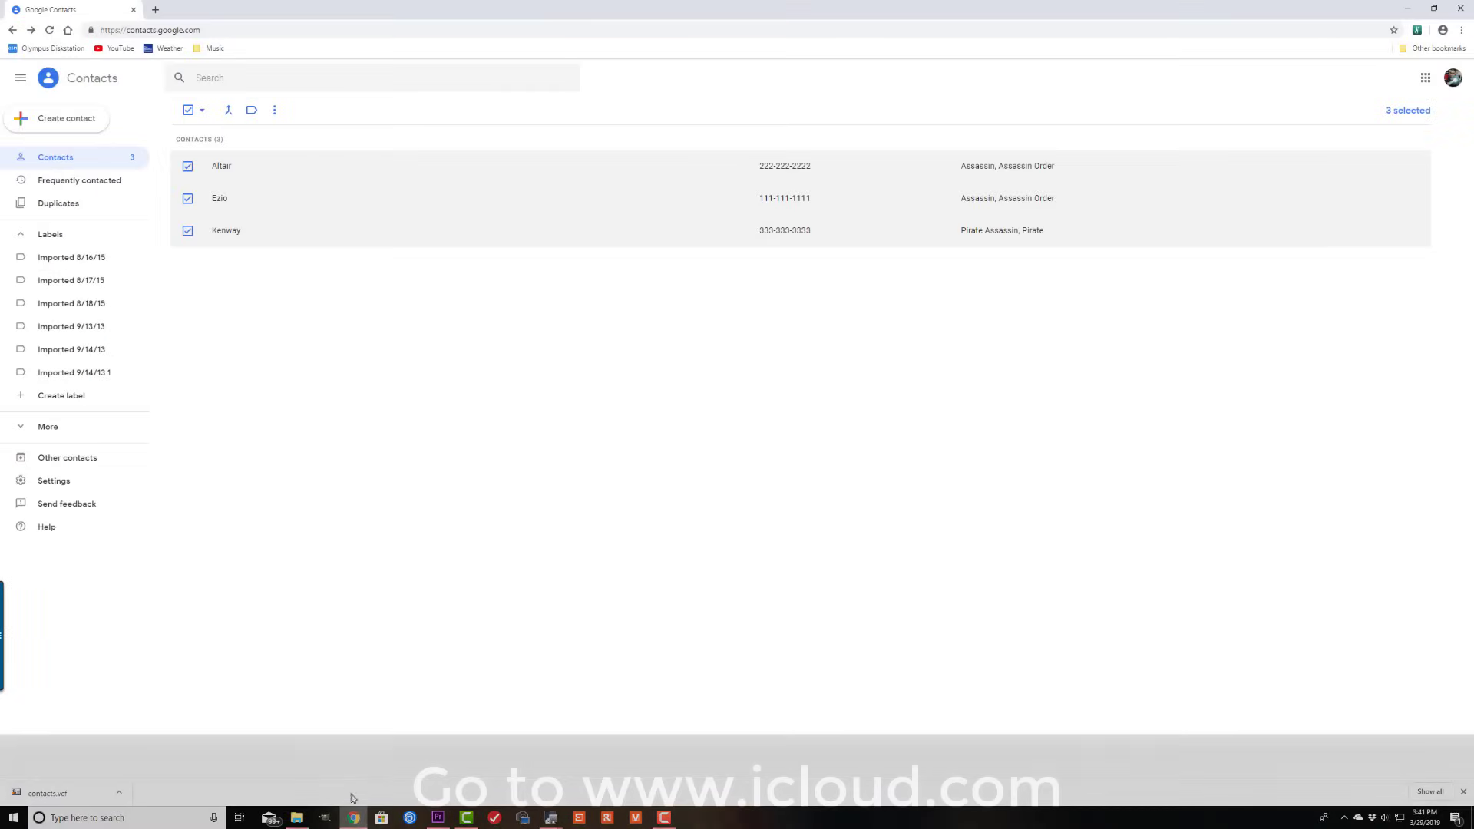
Go to icloud.com showing the iCloud apps
click(227, 28)
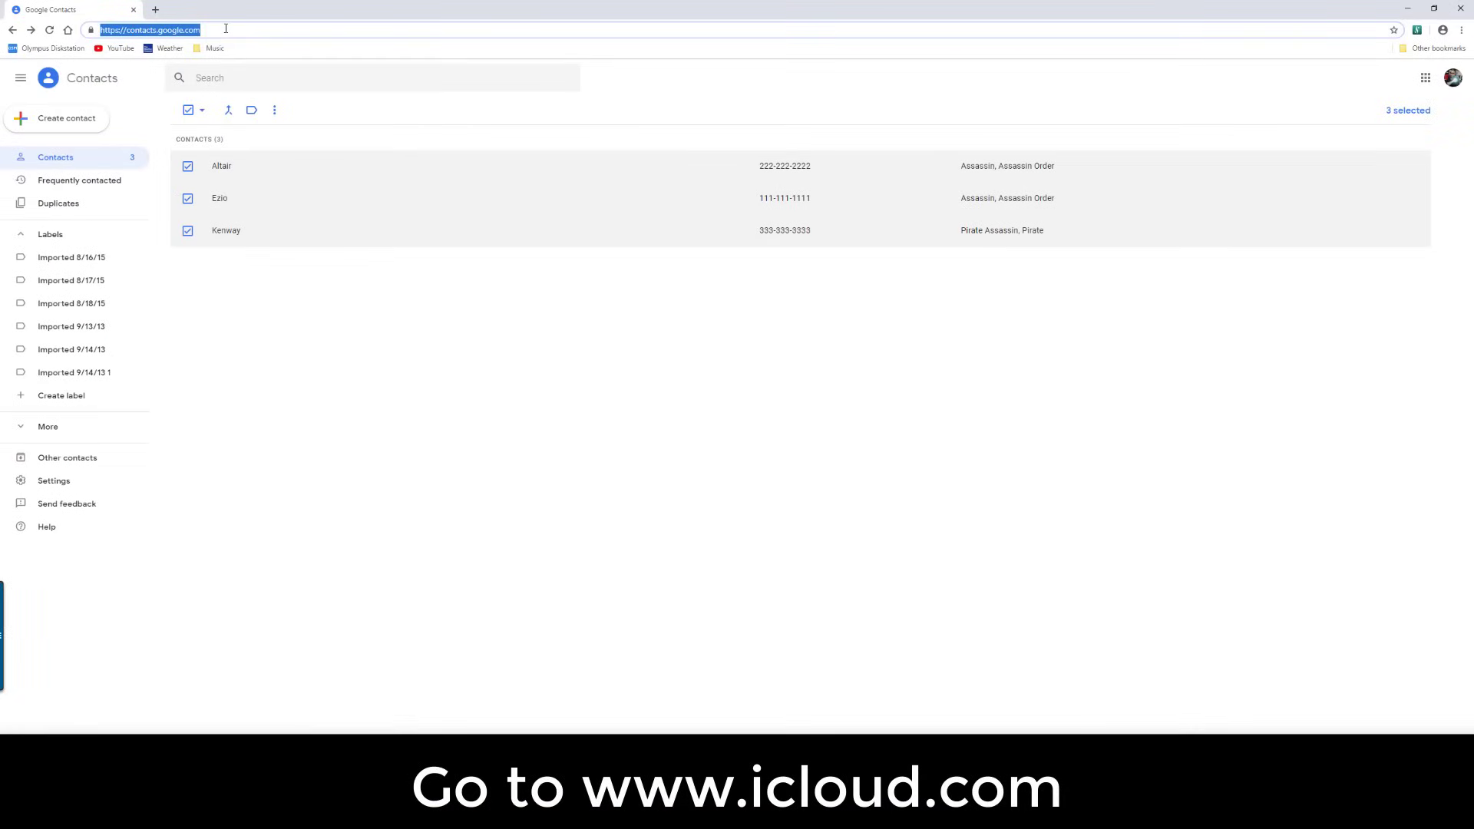
text(icloud.com)
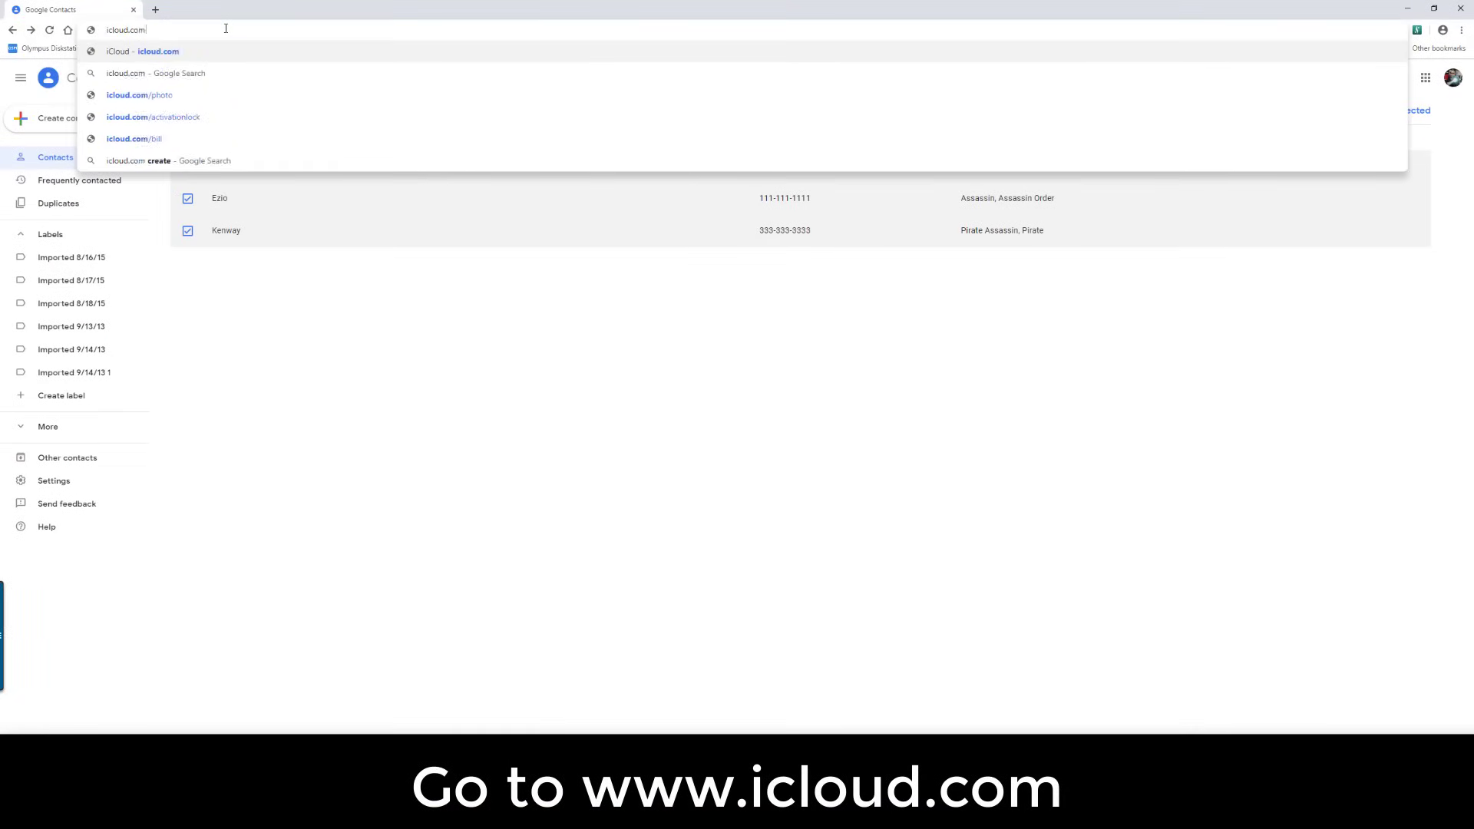
key(Return)
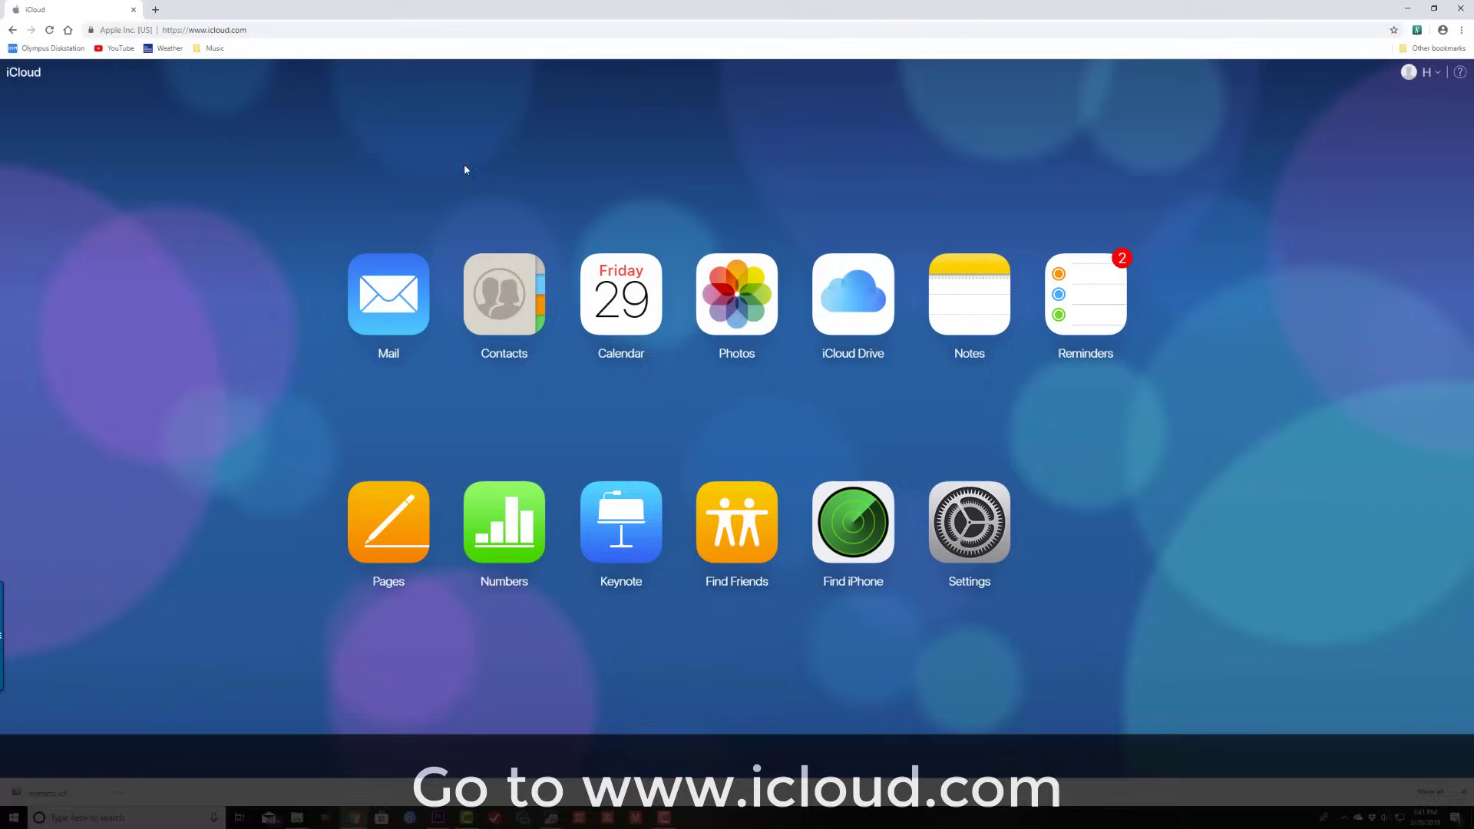
In iCloud Contacts, use Import vCard to load contacts.vcf from Downloads
click(504, 293)
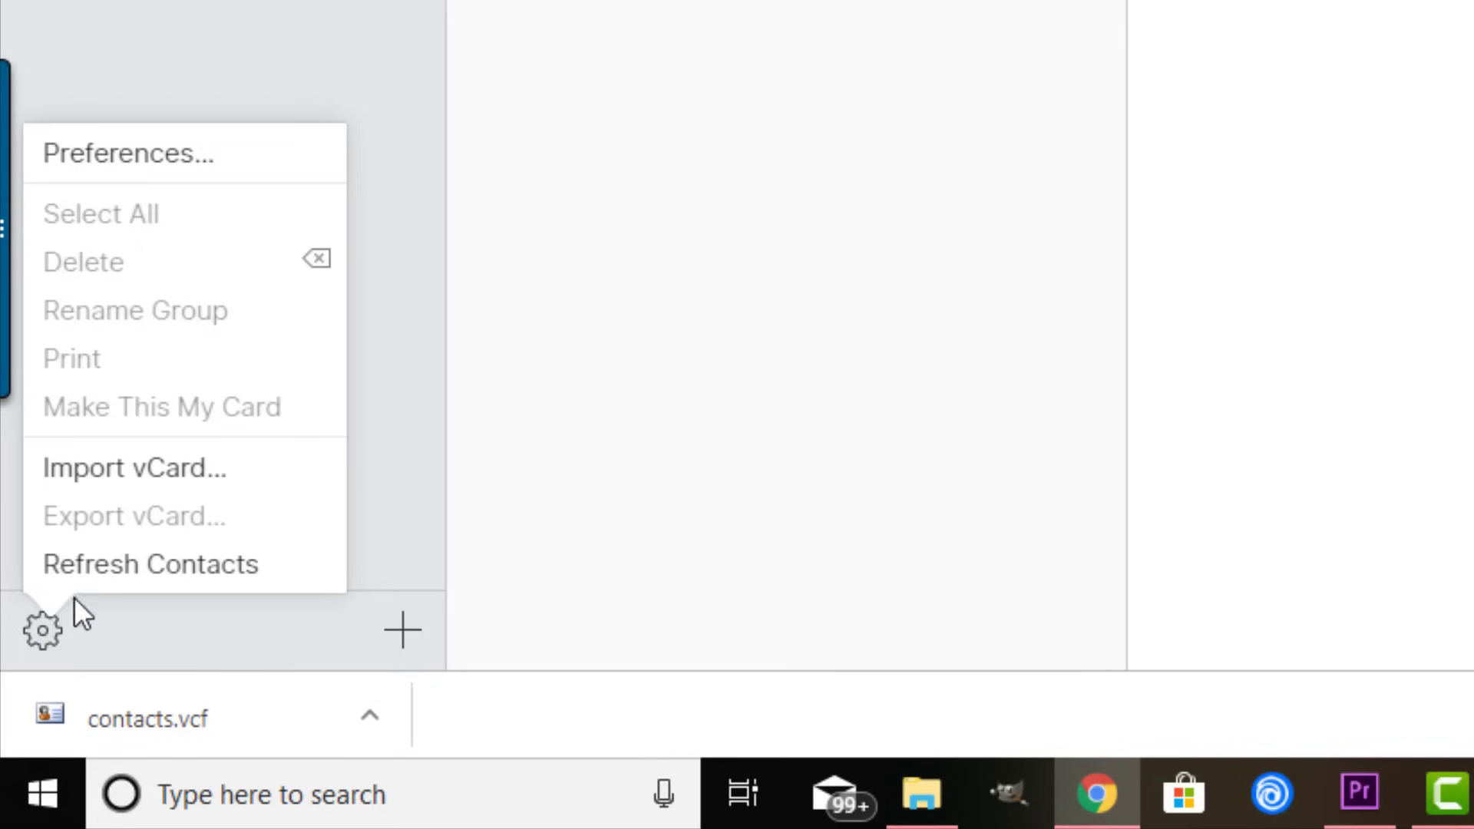
click(126, 484)
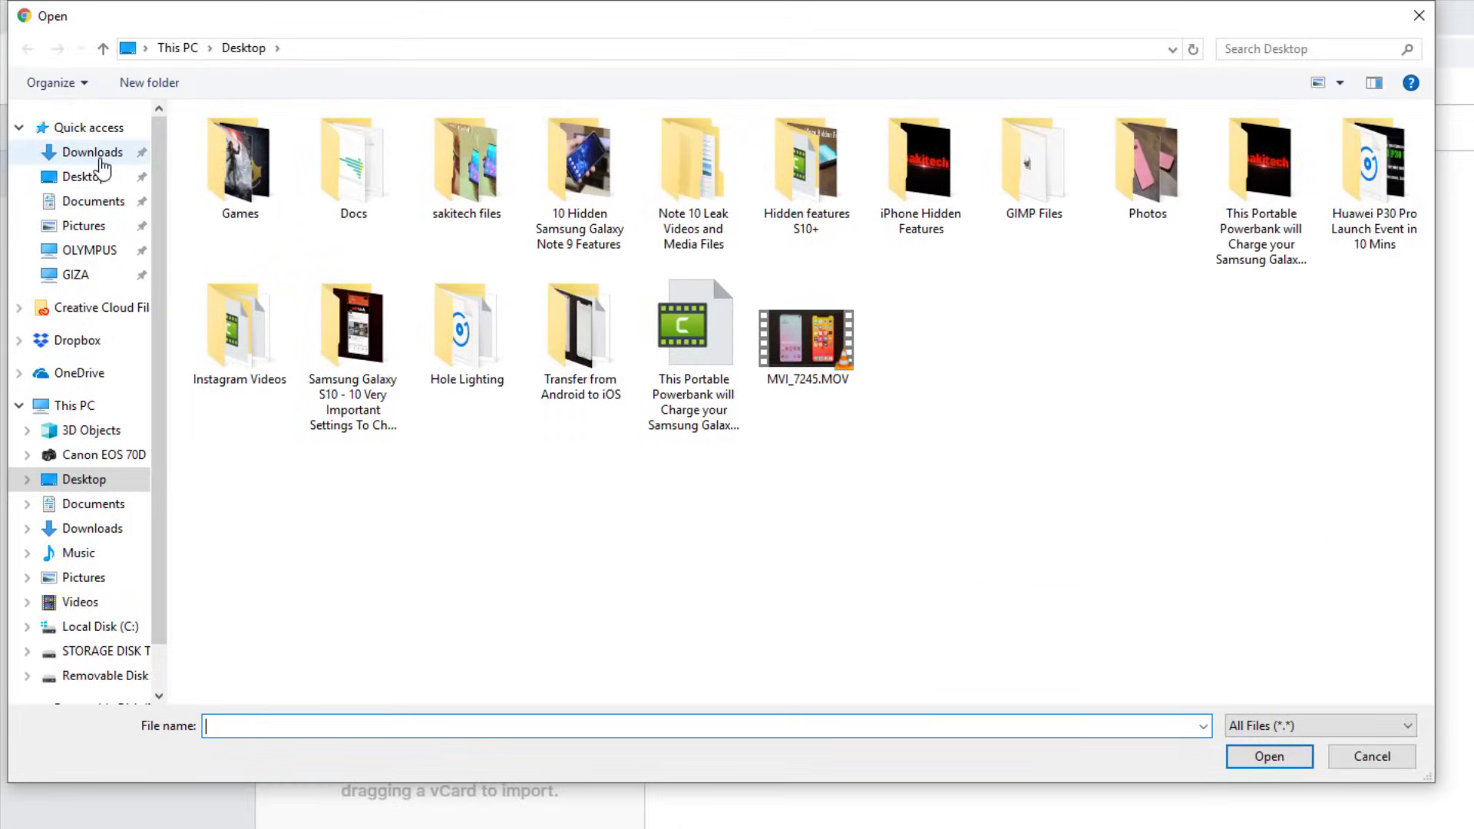
click(102, 168)
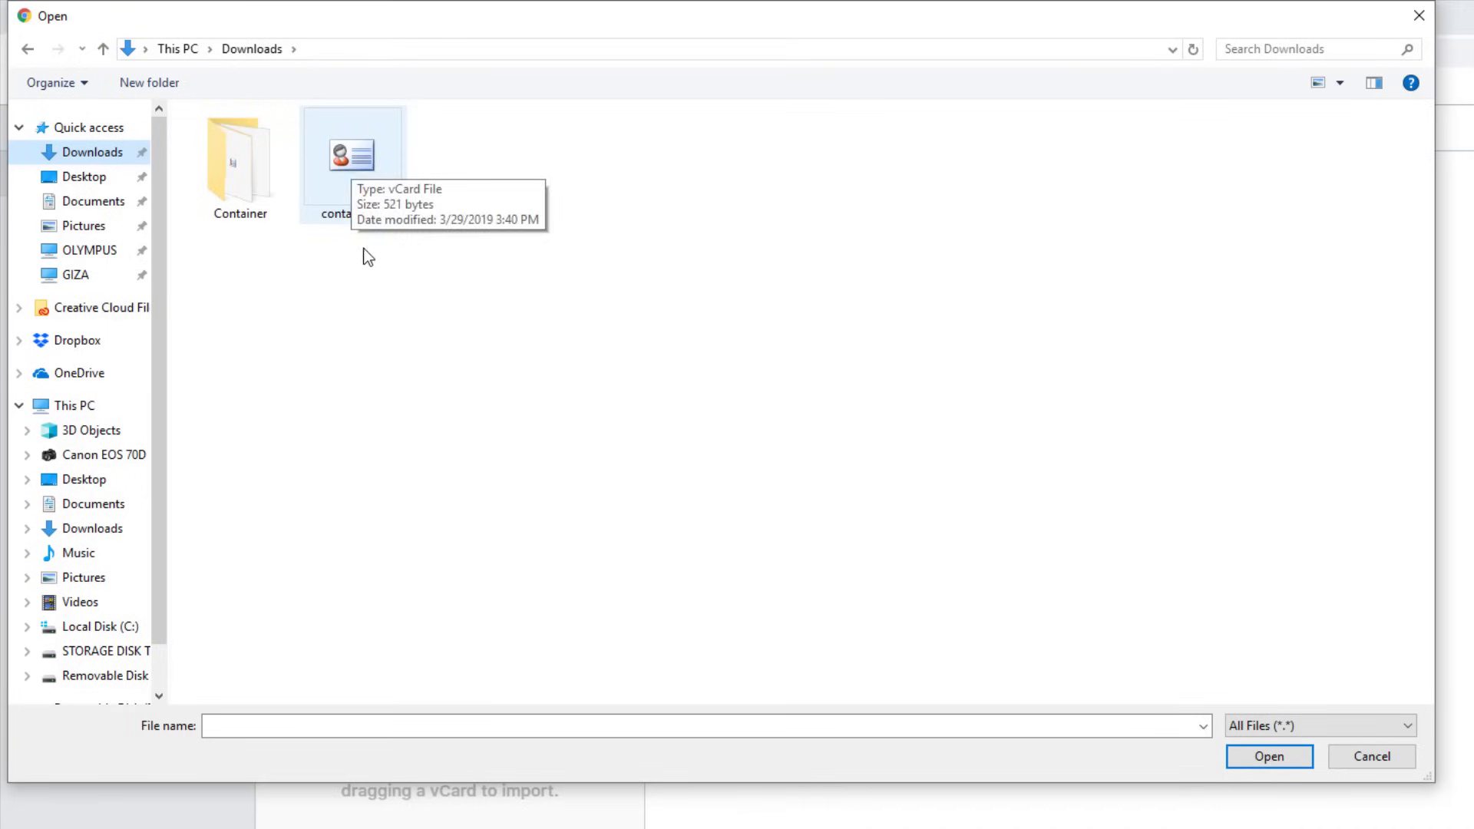
click(365, 182)
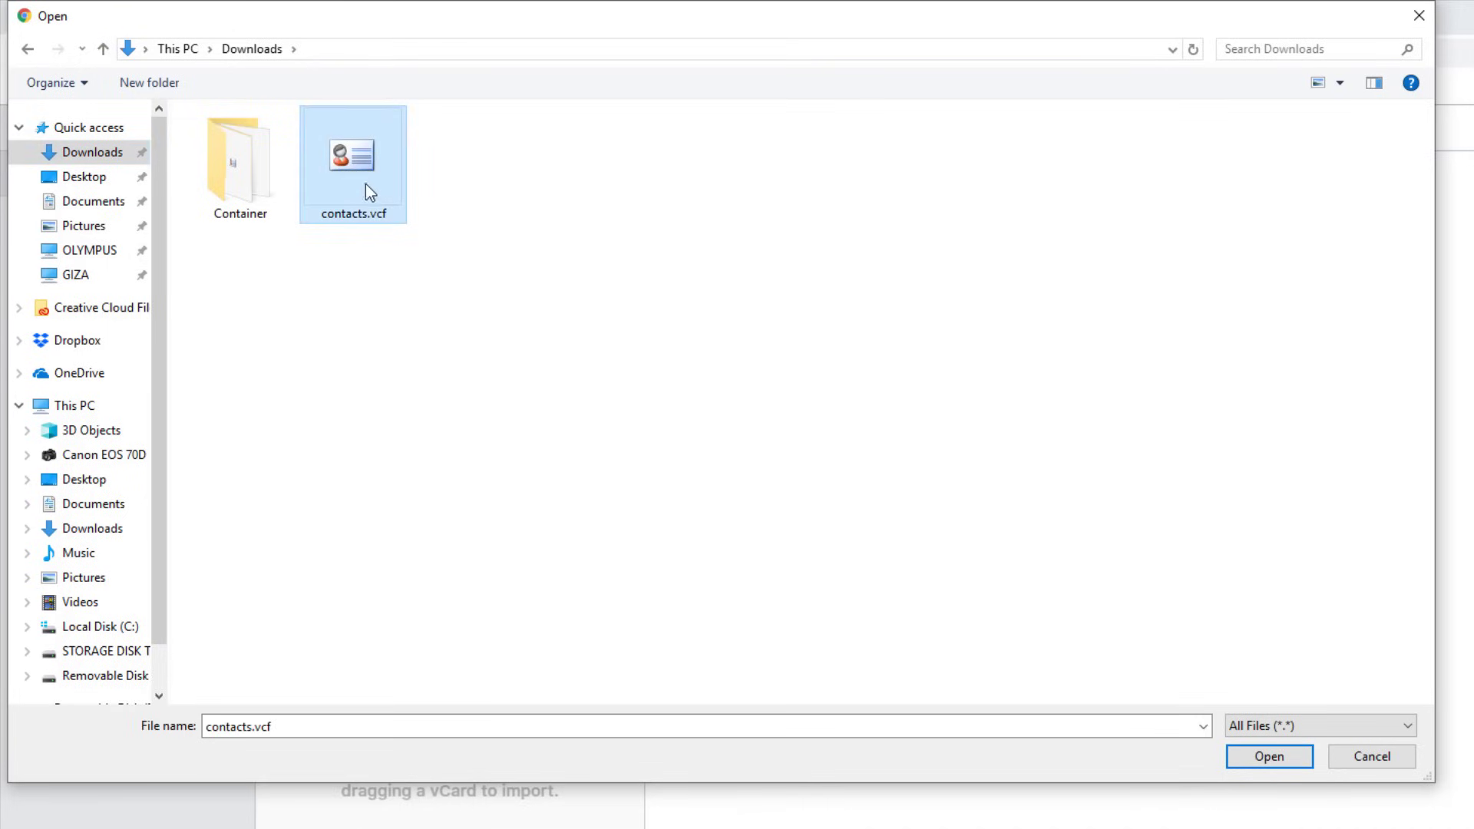
click(1270, 758)
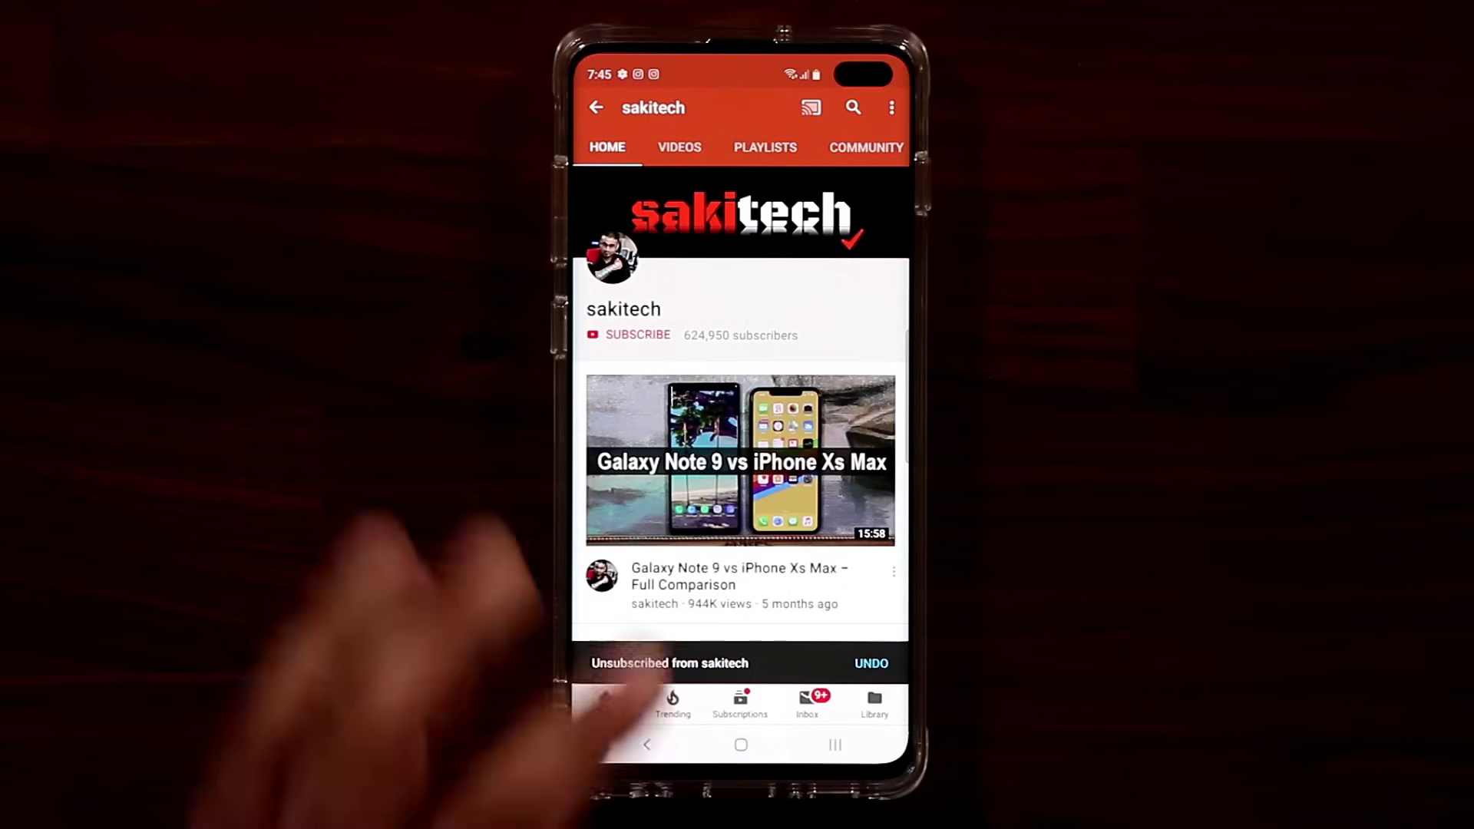
Subscribe to the YouTube channel with all notifications turned on
click(637, 334)
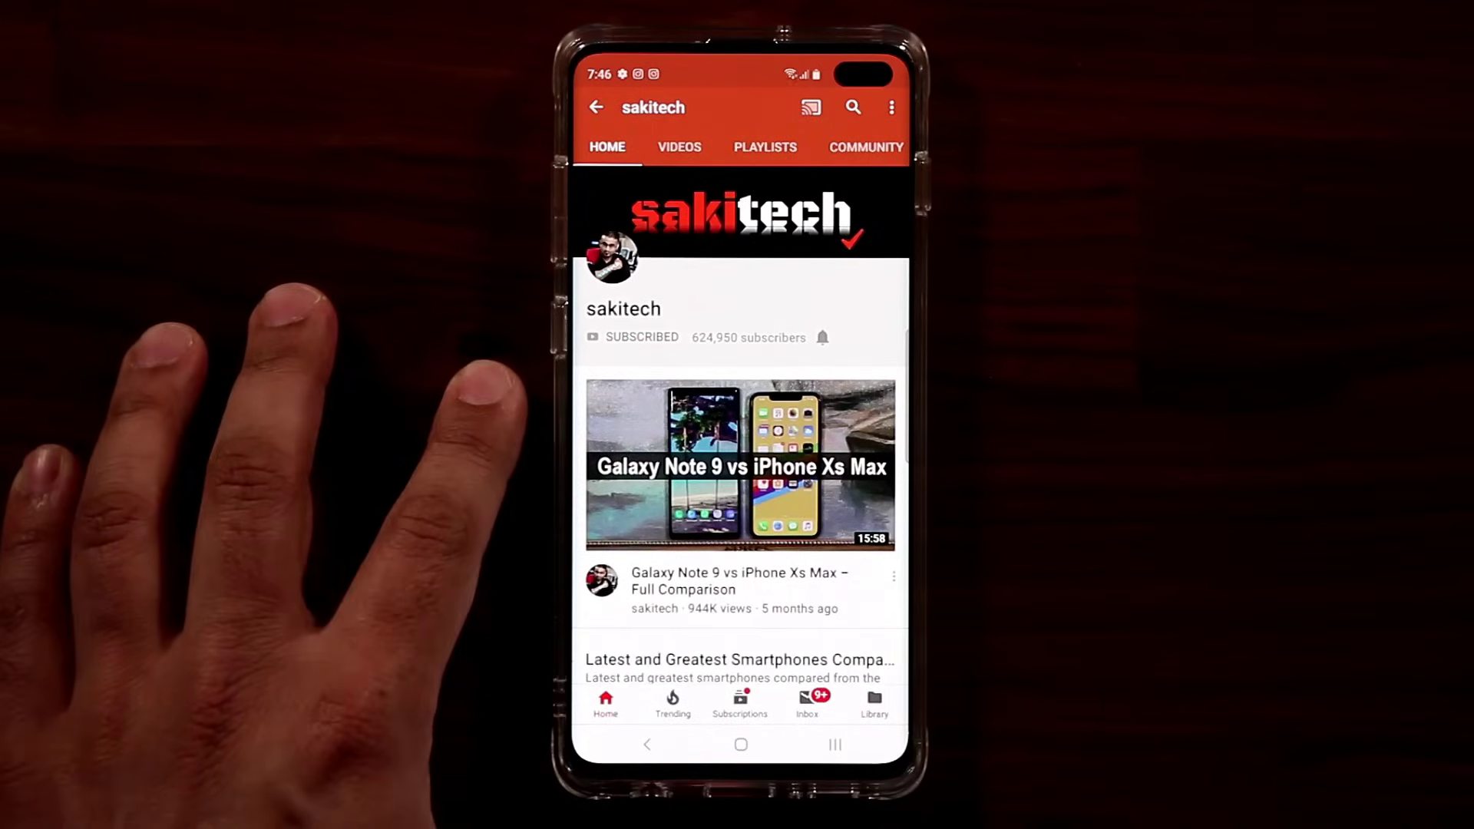
click(821, 337)
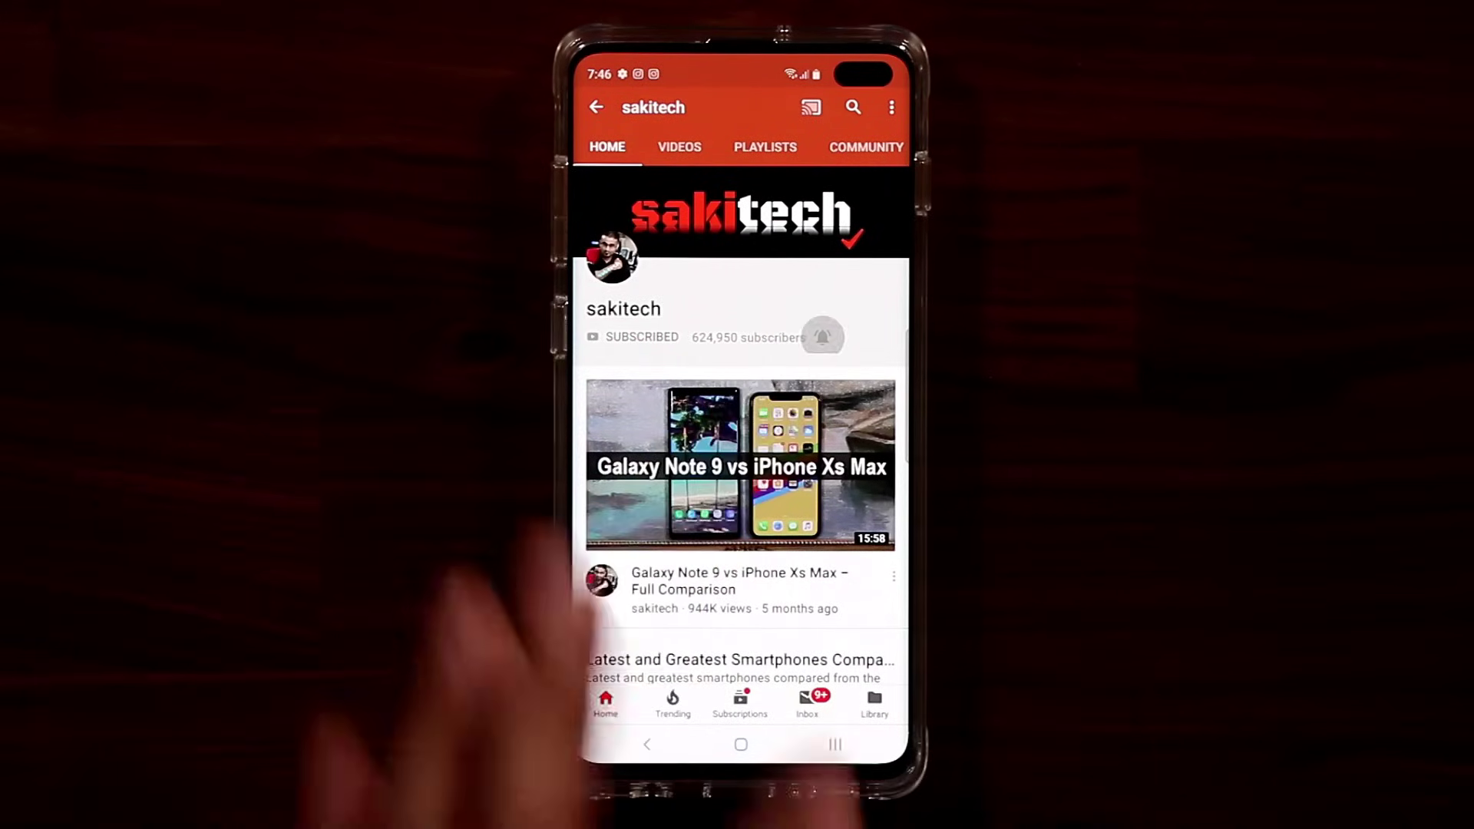